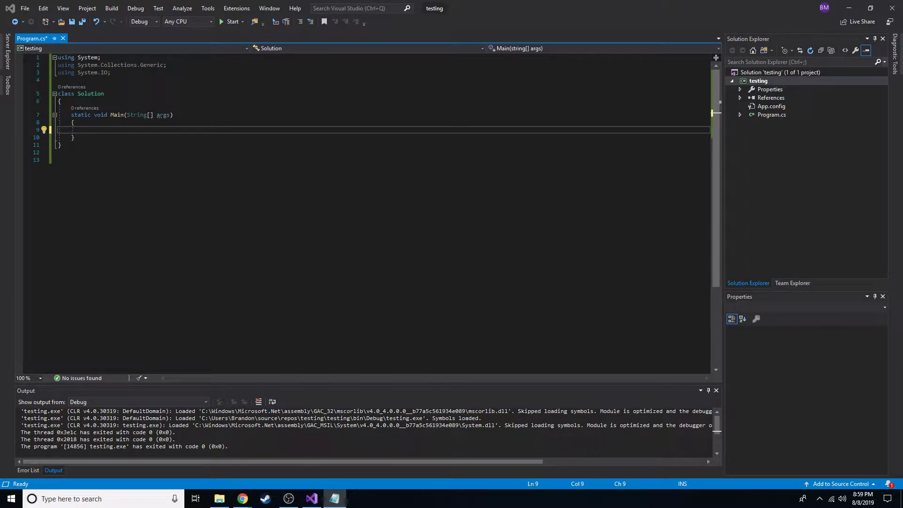
Write System.Diagnostics.Process.Start( in Main, completing Diagnostics, Process and Start with IntelliSense.
{"action": "key", "text": "alt+Tab"}
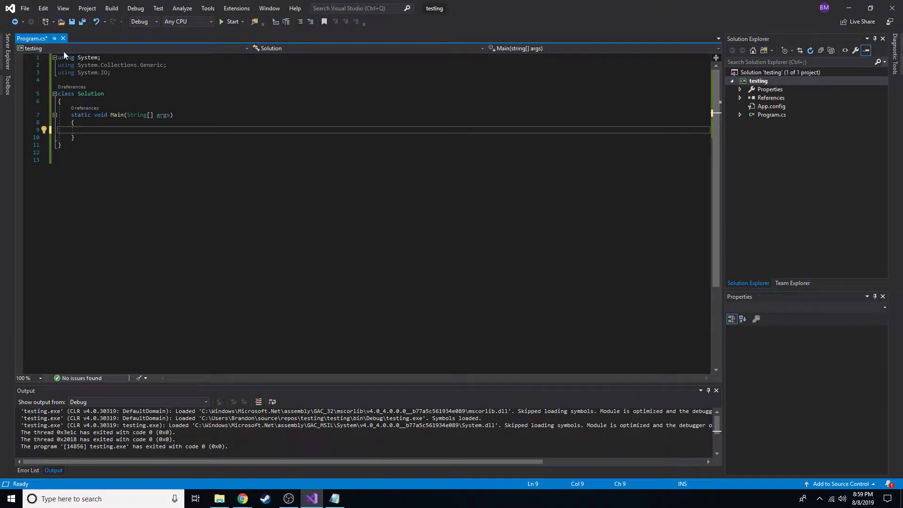
{"action": "left_click_drag", "start_coordinate": [71, 115], "coordinate": [173, 114]}
{"action": "left_click", "coordinate": [120, 133]}
{"action": "type", "text": "System"}
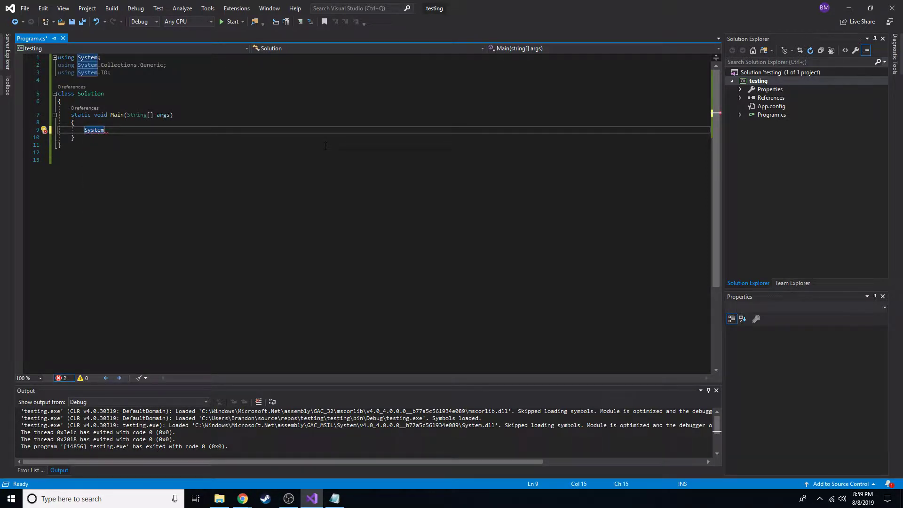
{"action": "type", "text": "."}
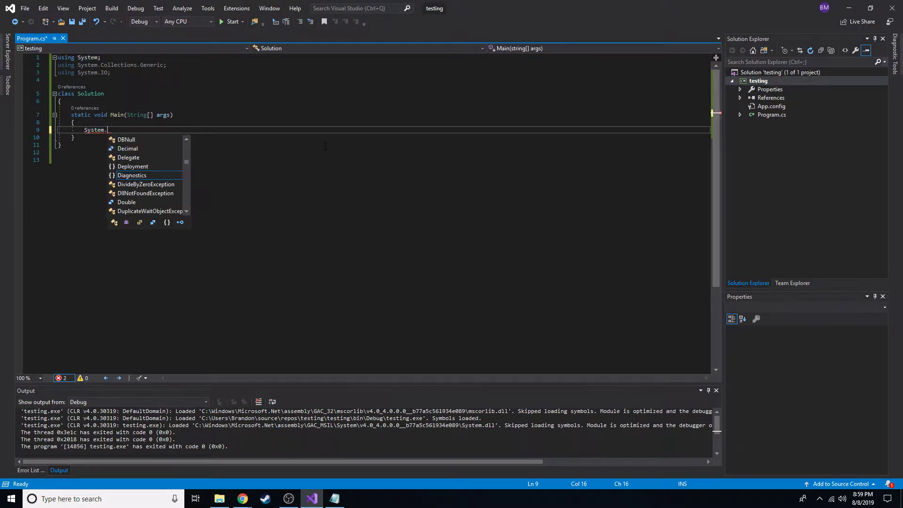
{"action": "type", "text": "diag"}
{"action": "key", "text": "Tab"}
{"action": "type", "text": "."}
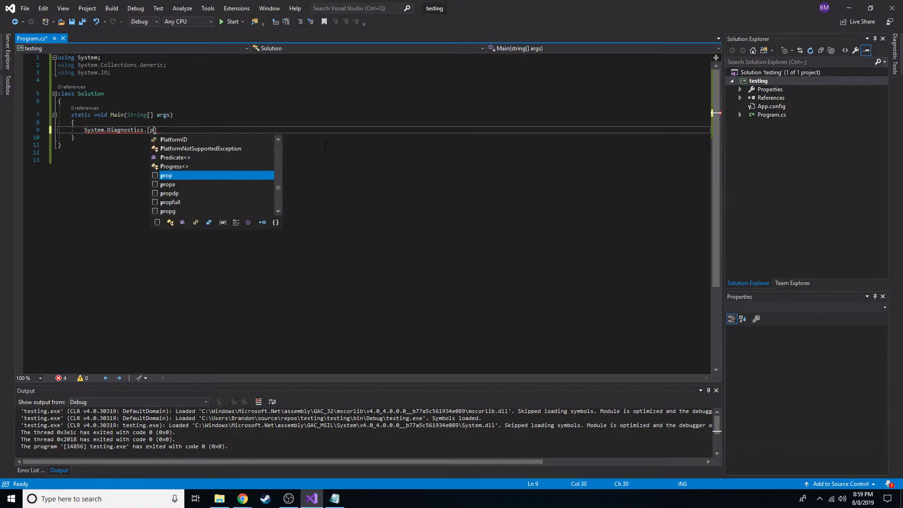
{"action": "key", "text": "Escape"}
{"action": "type", "text": "pro"}
{"action": "key", "text": "Tab"}
{"action": "type", "text": ".st"}
{"action": "key", "text": "Tab"}
{"action": "type", "text": "("}
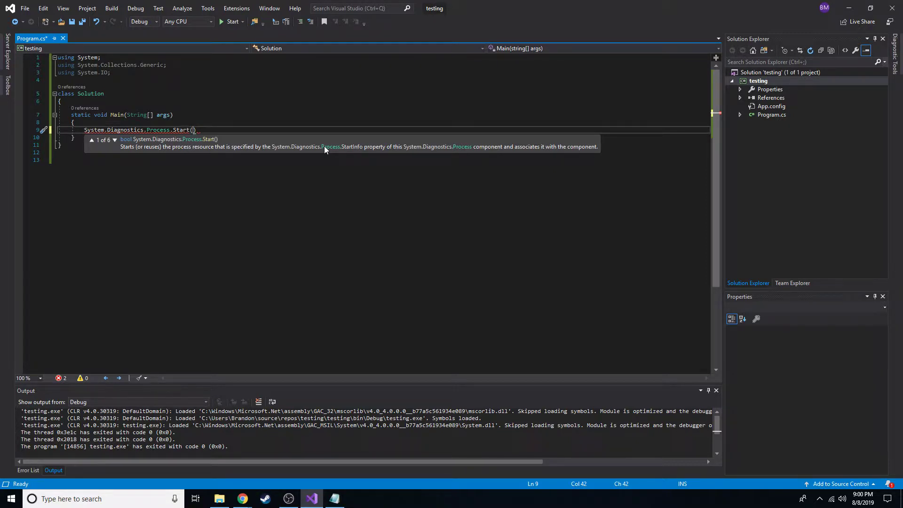
{"action": "type", "text": "\""}
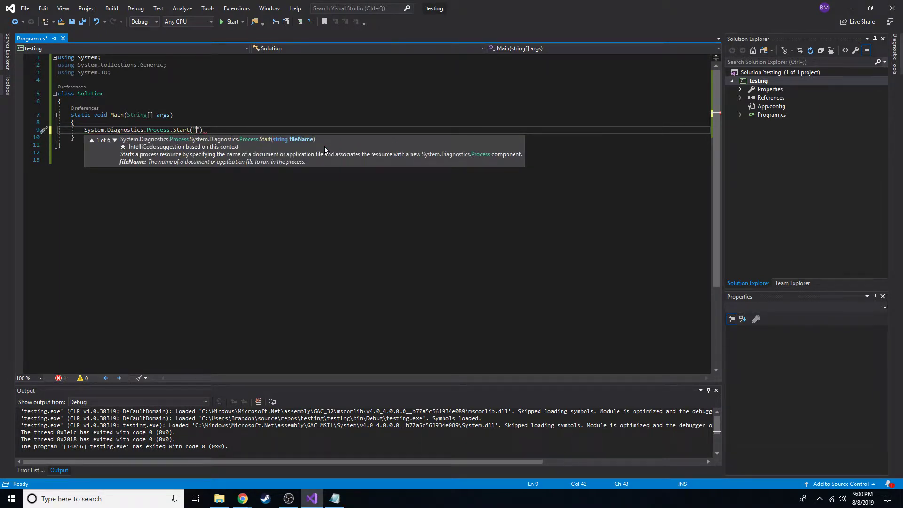
{"action": "type", "text": "micros"}
{"action": "key", "text": "BackSpace"}
{"action": "type", "text": "soft-edge"}
{"action": "type", "text": ":"}
{"action": "type", "text": " https://"}
{"action": "type", "text": "yahoo.com"}
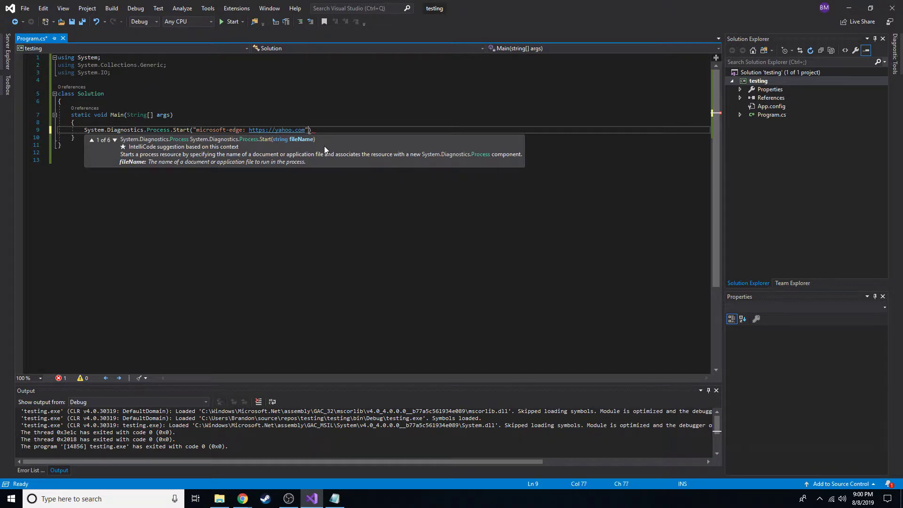
{"action": "type", "text": "\");"}
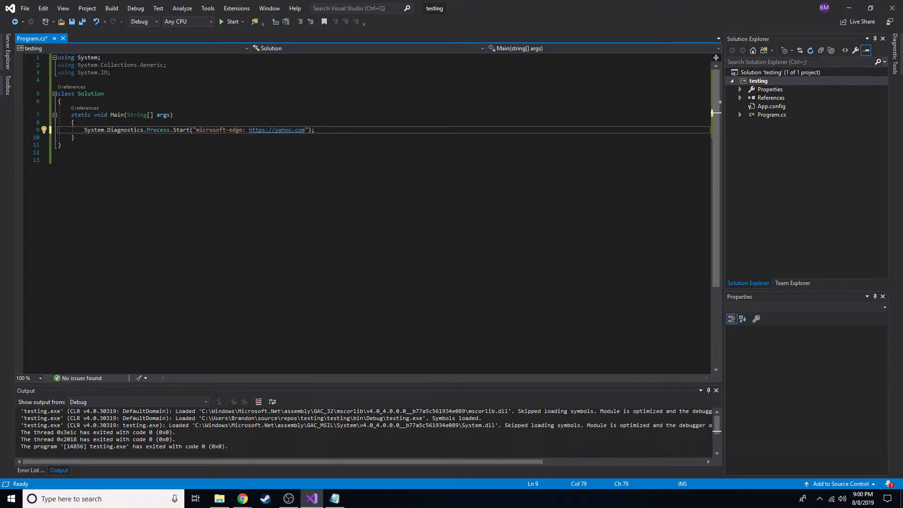
{"action": "left_click", "coordinate": [233, 130]}
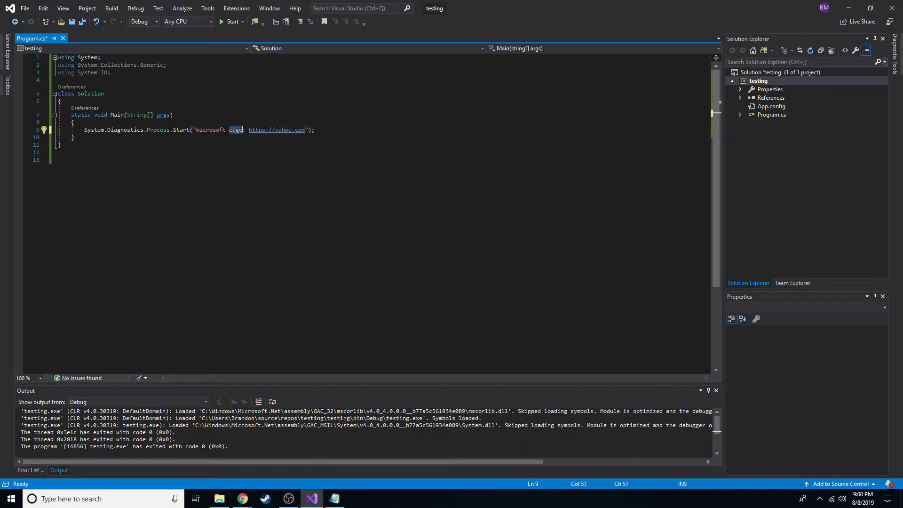
{"action": "left_click_drag", "start_coordinate": [197, 130], "coordinate": [308, 129]}
{"action": "left_click", "coordinate": [326, 125]}
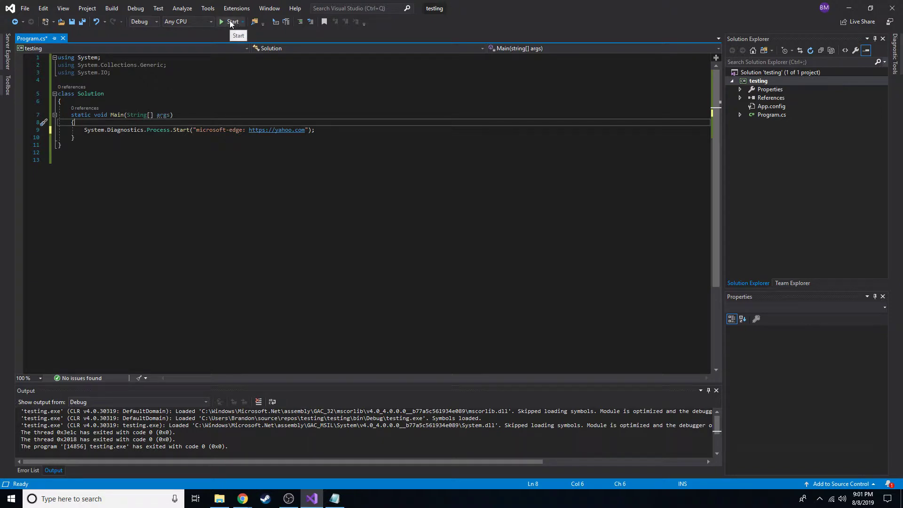
{"action": "left_click", "coordinate": [232, 24]}
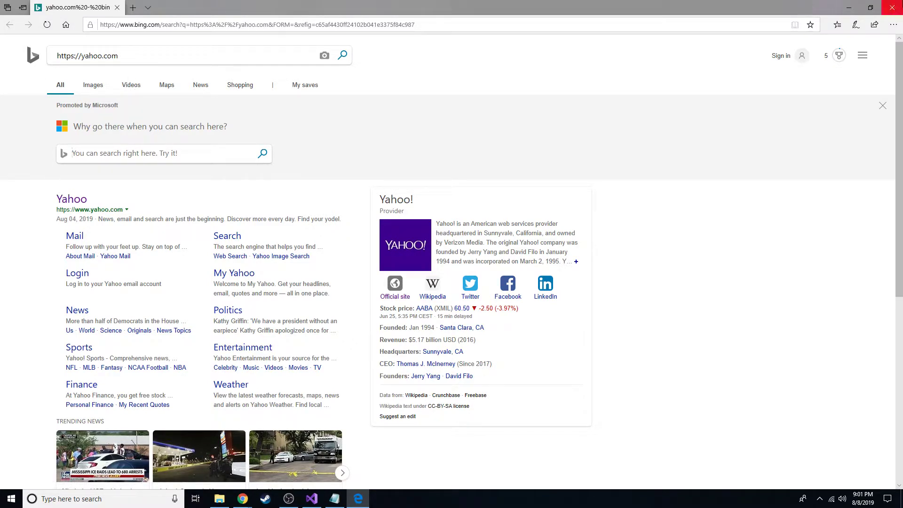
Close the Edge and Chrome windows to get back to Visual Studio.
{"action": "left_click", "coordinate": [892, 8]}
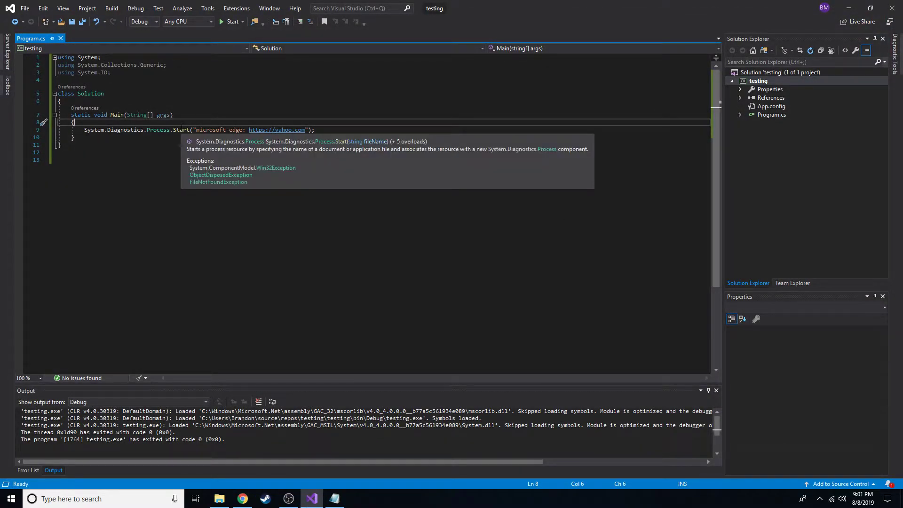
{"action": "left_click", "coordinate": [248, 500]}
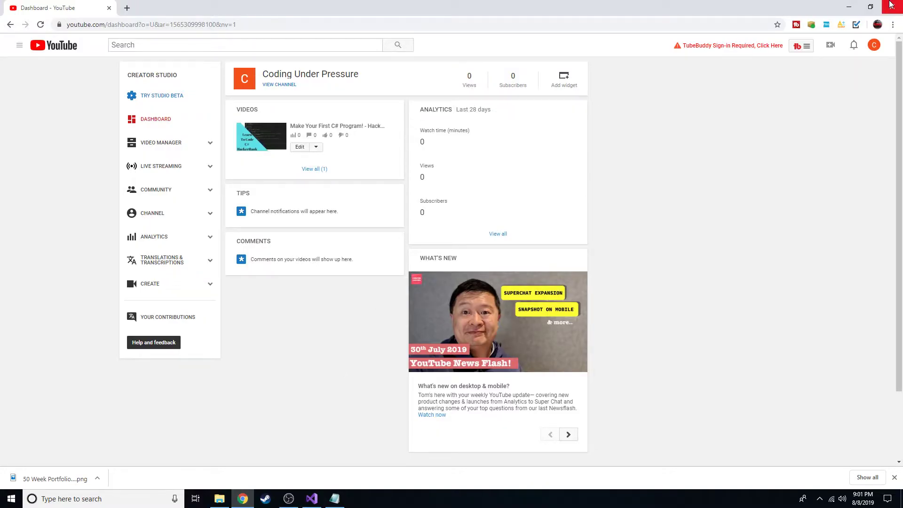
{"action": "left_click", "coordinate": [890, 7]}
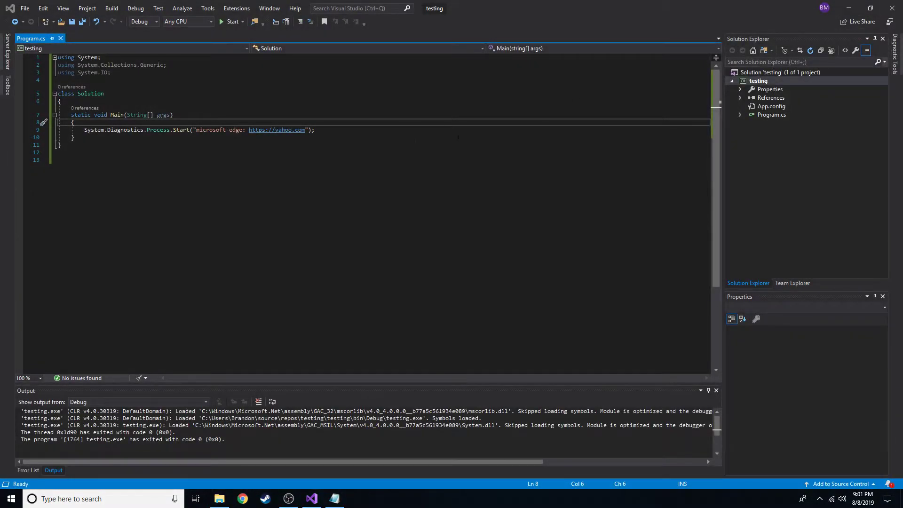
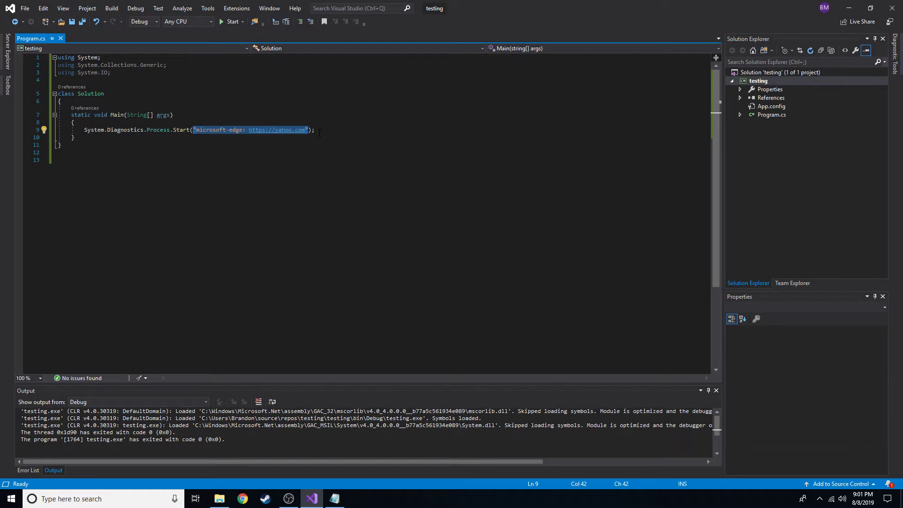
{"action": "type", "text": "\""}
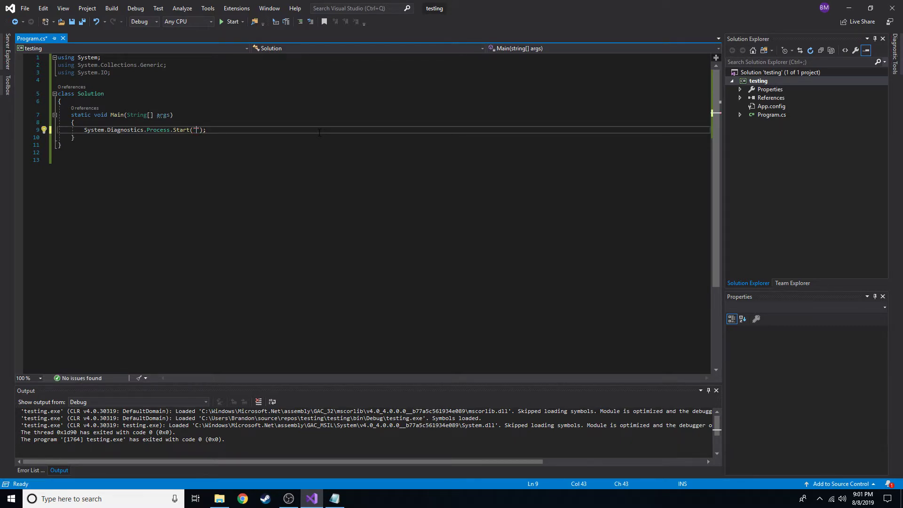
{"action": "type", "text": "chrome.exr"}
{"action": "key", "text": "Right"}
{"action": "type", "text": ","}
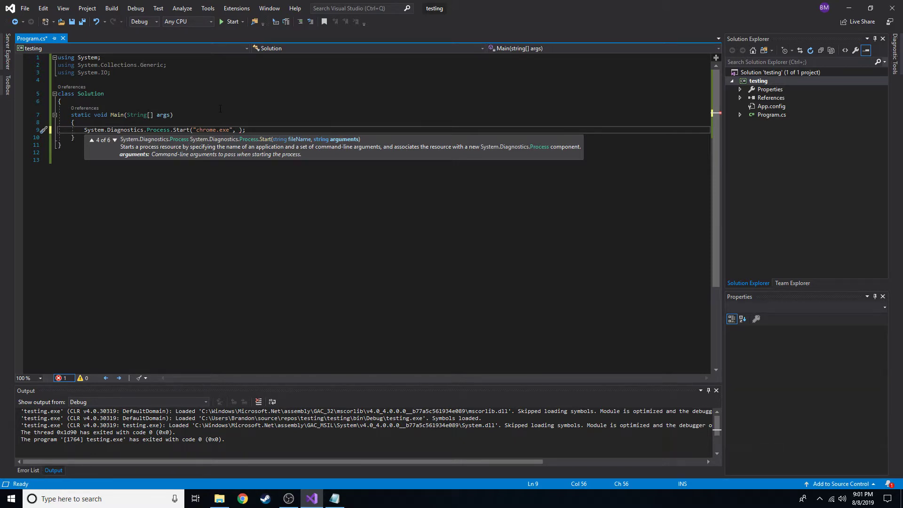
{"action": "type", "text": "\""}
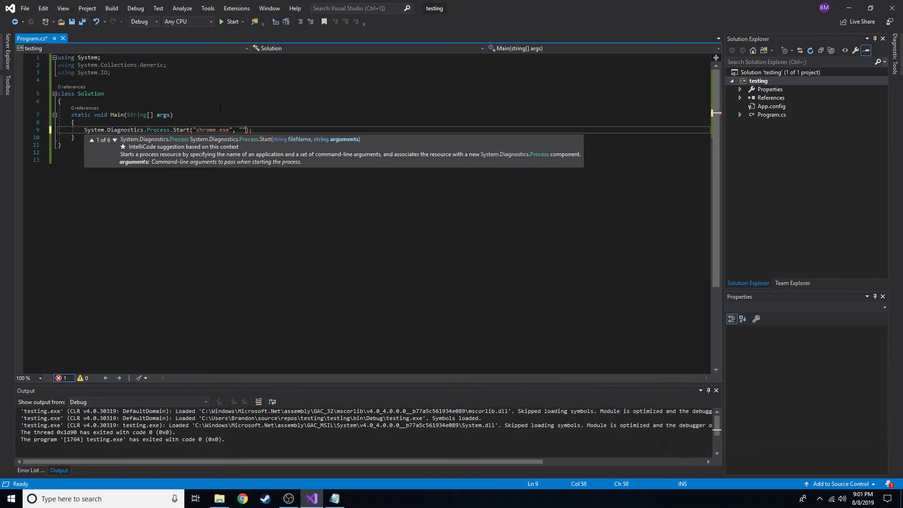
{"action": "type", "text": "http"}
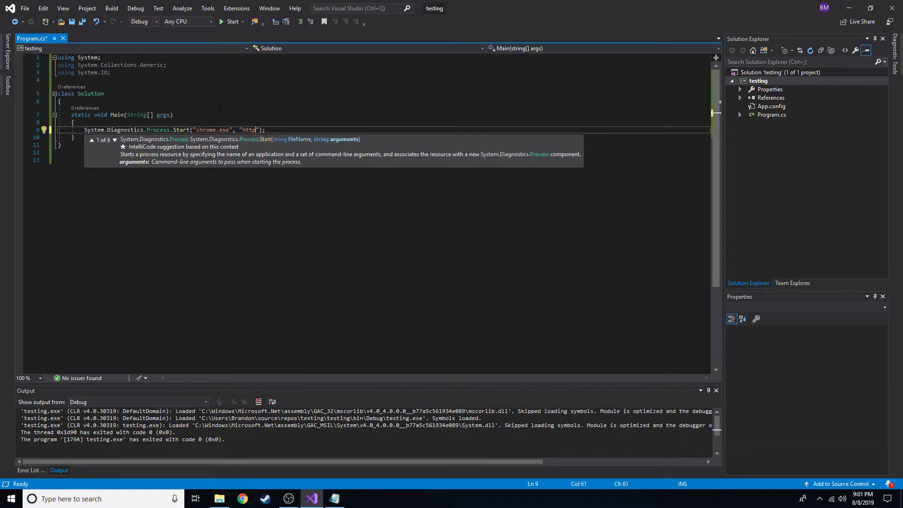
{"action": "type", "text": "s://yahoo.com"}
{"action": "left_click", "coordinate": [141, 72]}
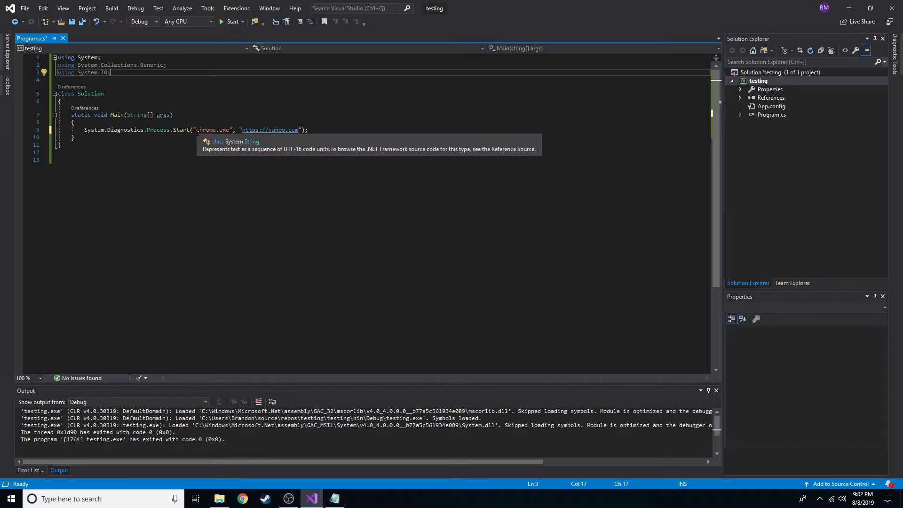
{"action": "left_click_drag", "start_coordinate": [196, 130], "coordinate": [230, 130]}
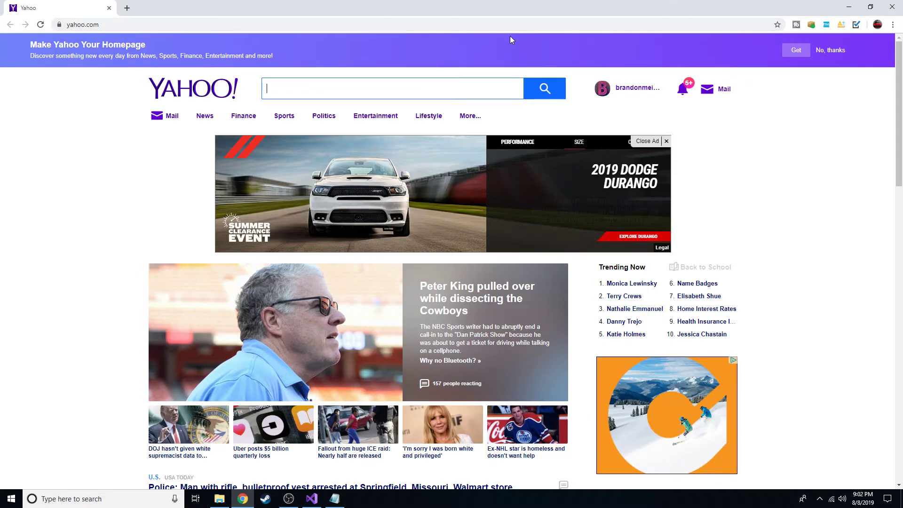
{"action": "left_click", "coordinate": [900, 4]}
{"action": "left_click", "coordinate": [75, 145]}
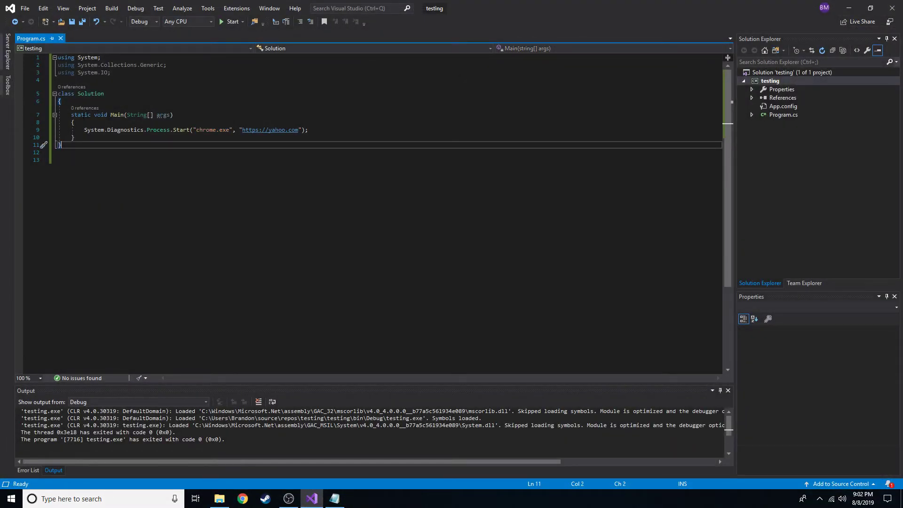
{"action": "left_click_drag", "start_coordinate": [71, 114], "coordinate": [308, 130]}
{"action": "left_click", "coordinate": [318, 129]}
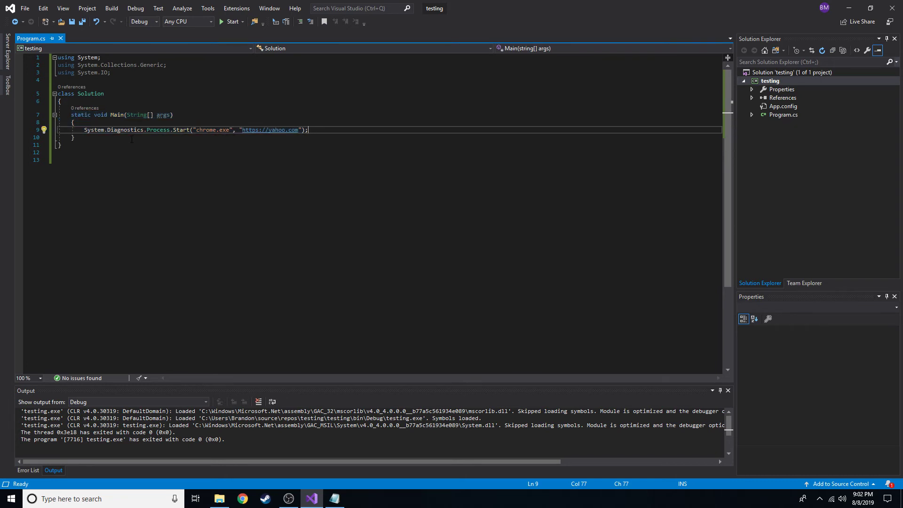
{"action": "key", "text": "alt+Tab"}
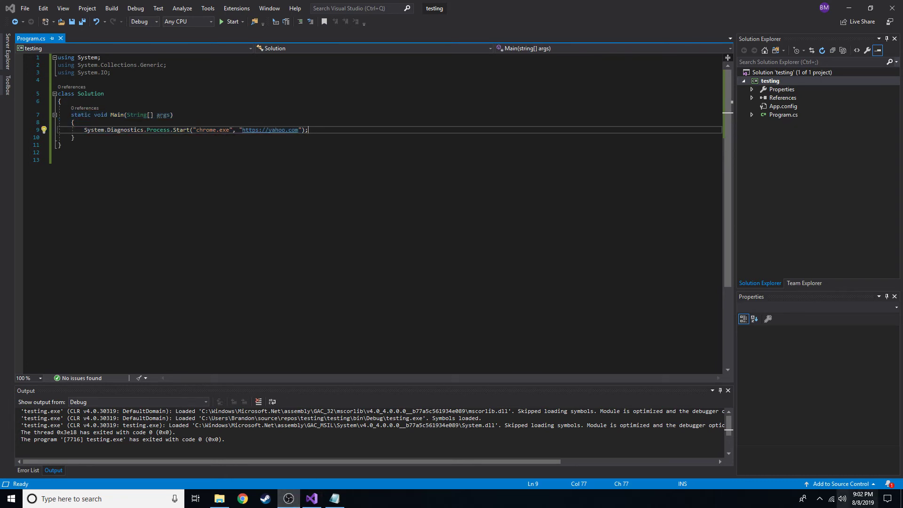